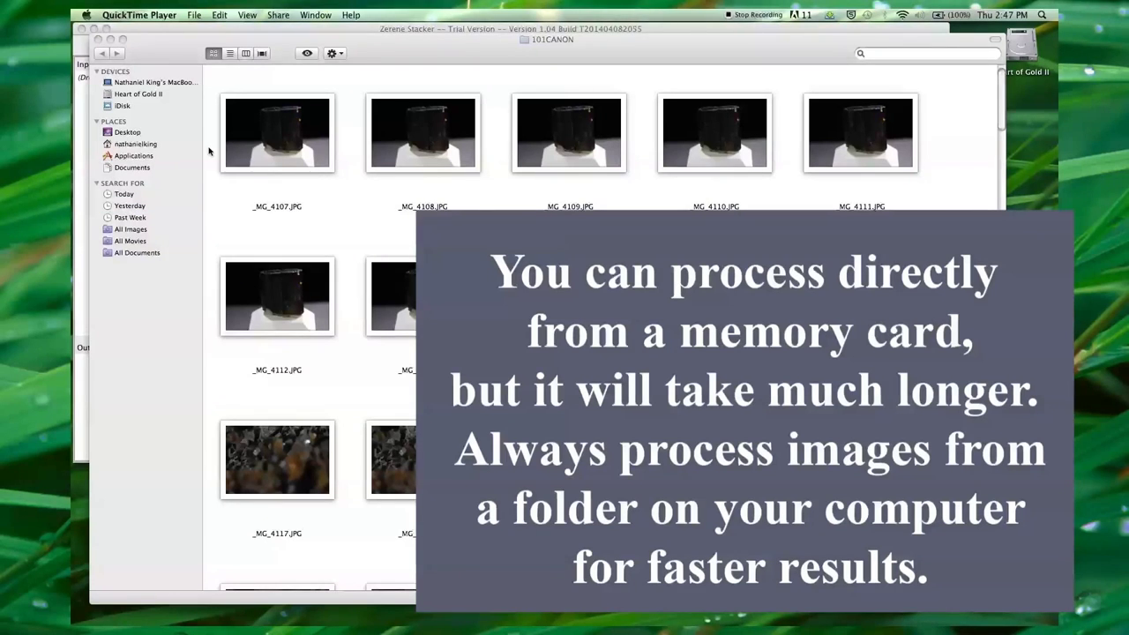
Select photos _MG_4107 through _MG_4115 in Finder and drag the window right to uncover Zerene Stacker
left_click(274, 130)
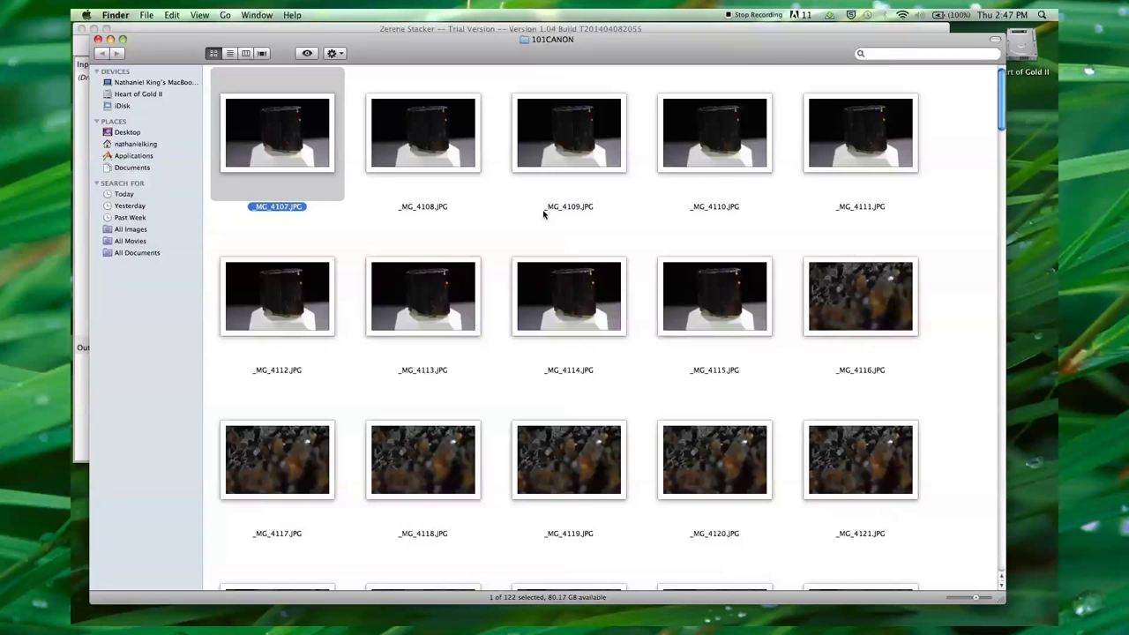
left_click(700, 293, "super")
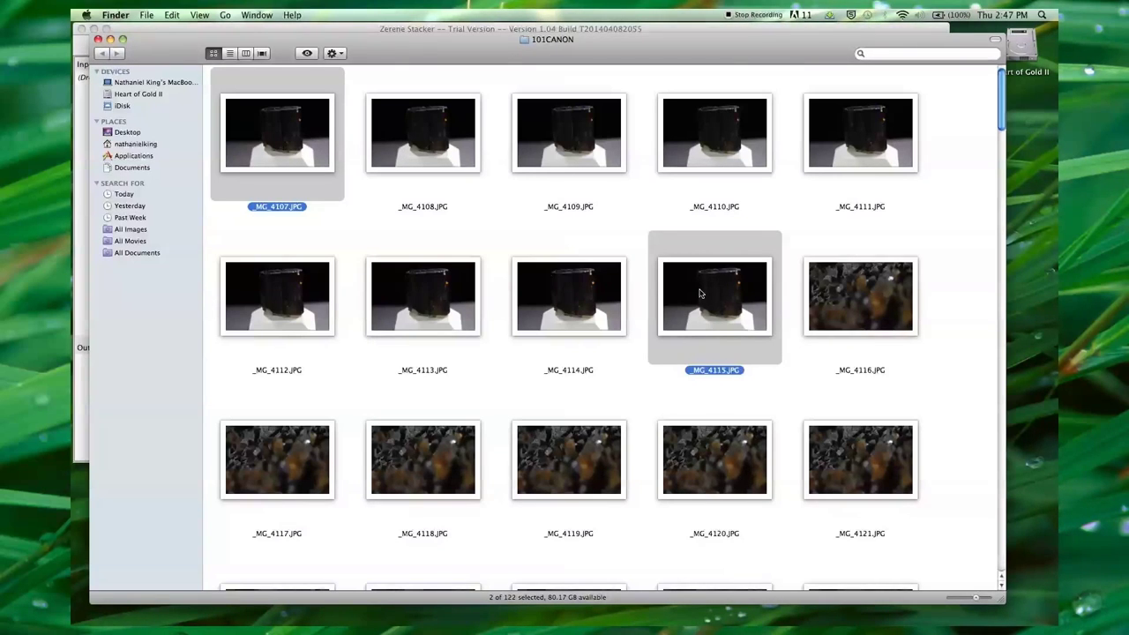
left_click(604, 302, "super")
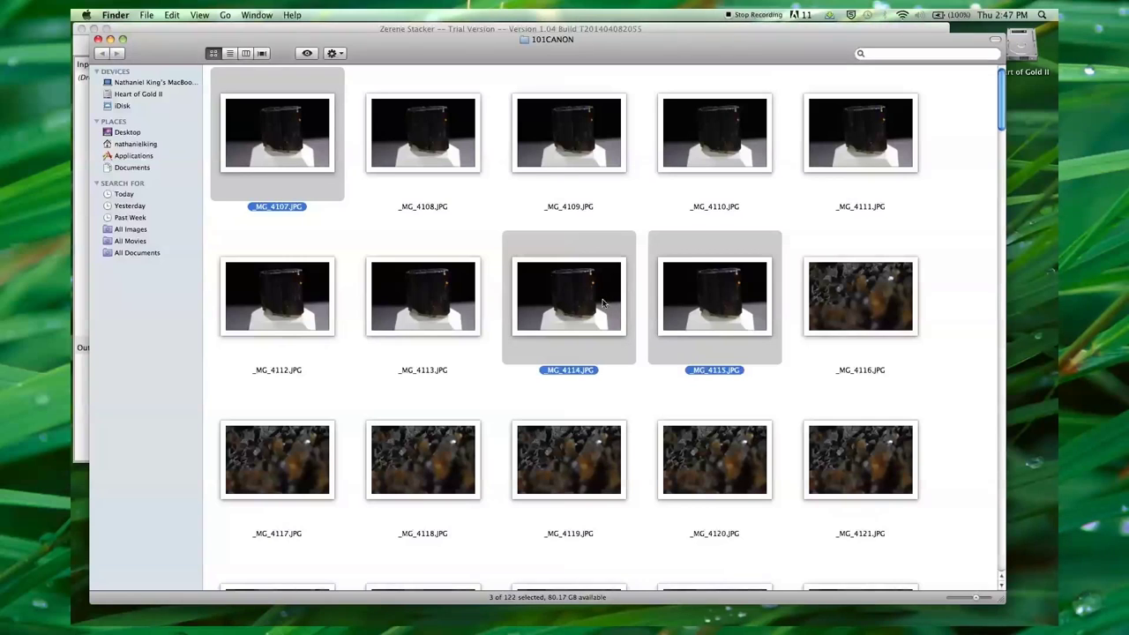
left_click(460, 307, "super")
left_click(313, 308, "super")
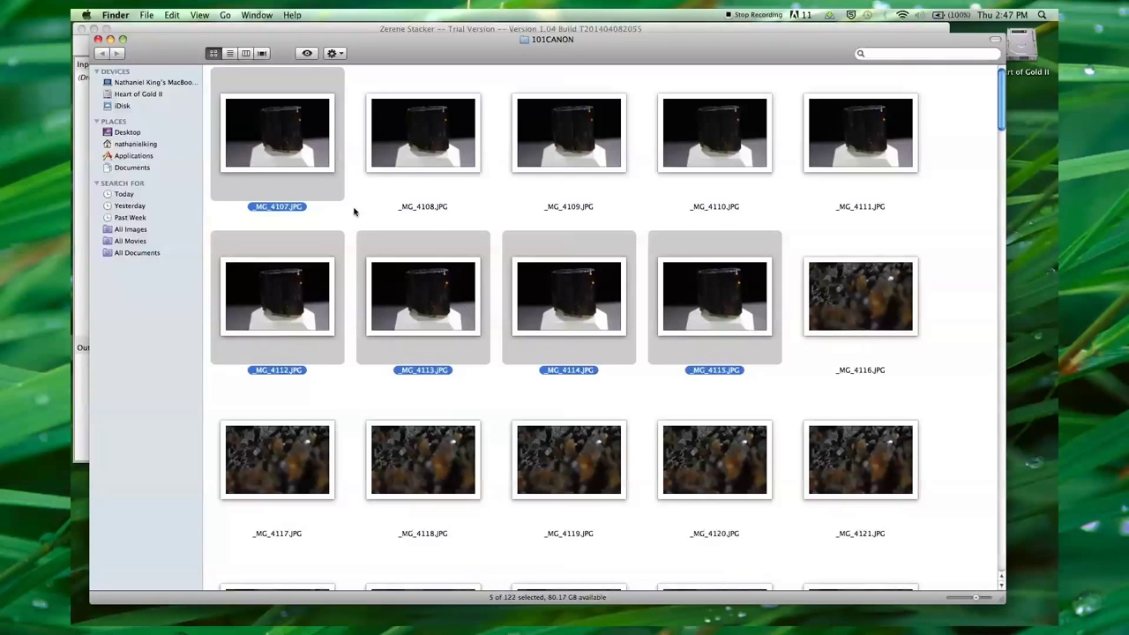
left_click(410, 126, "super")
left_click(587, 148, "super")
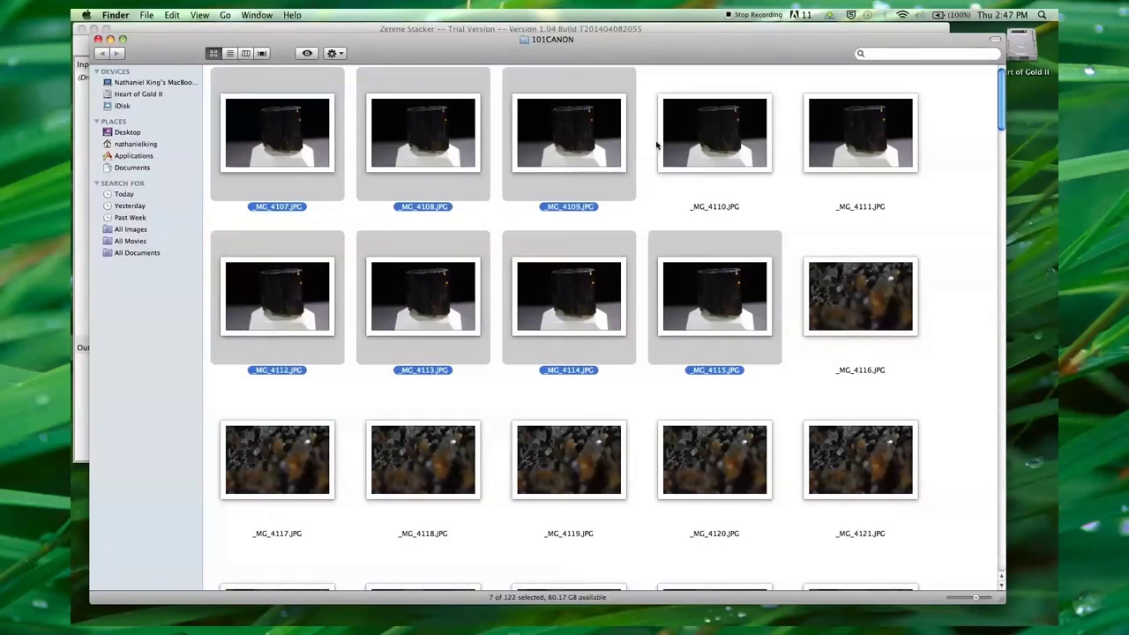
left_click(706, 145, "super")
left_click(851, 132, "super")
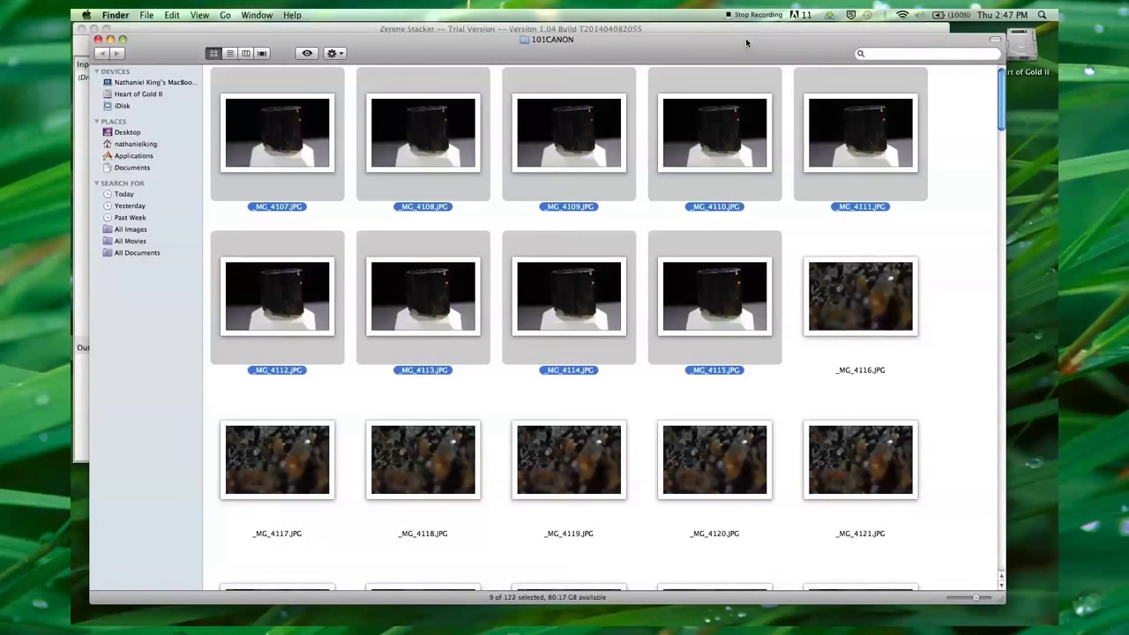
left_click_drag(745, 38, 902, 54)
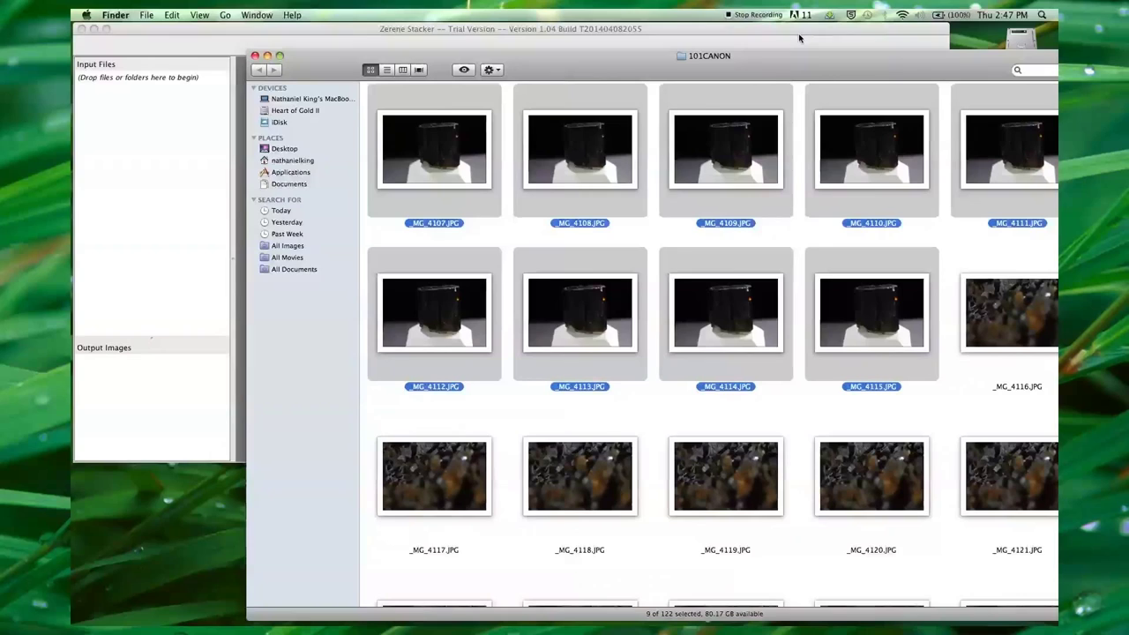
left_click(799, 35)
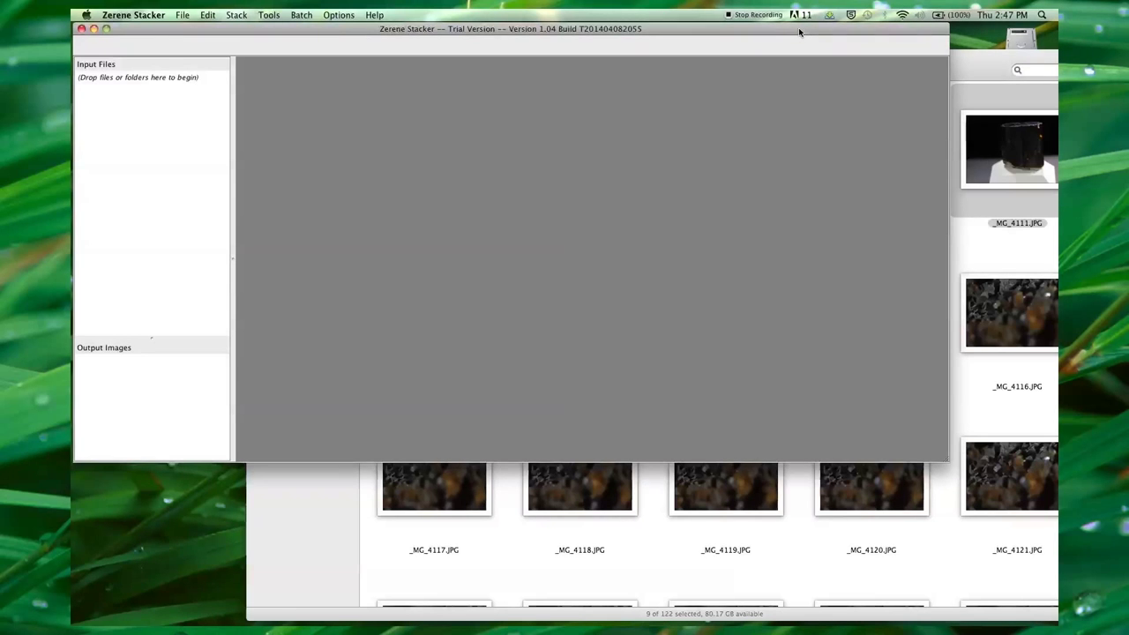
mouse_move(799, 35)
left_mouse_down()
mouse_move(801, 46)
mouse_move(815, 39)
left_mouse_up()
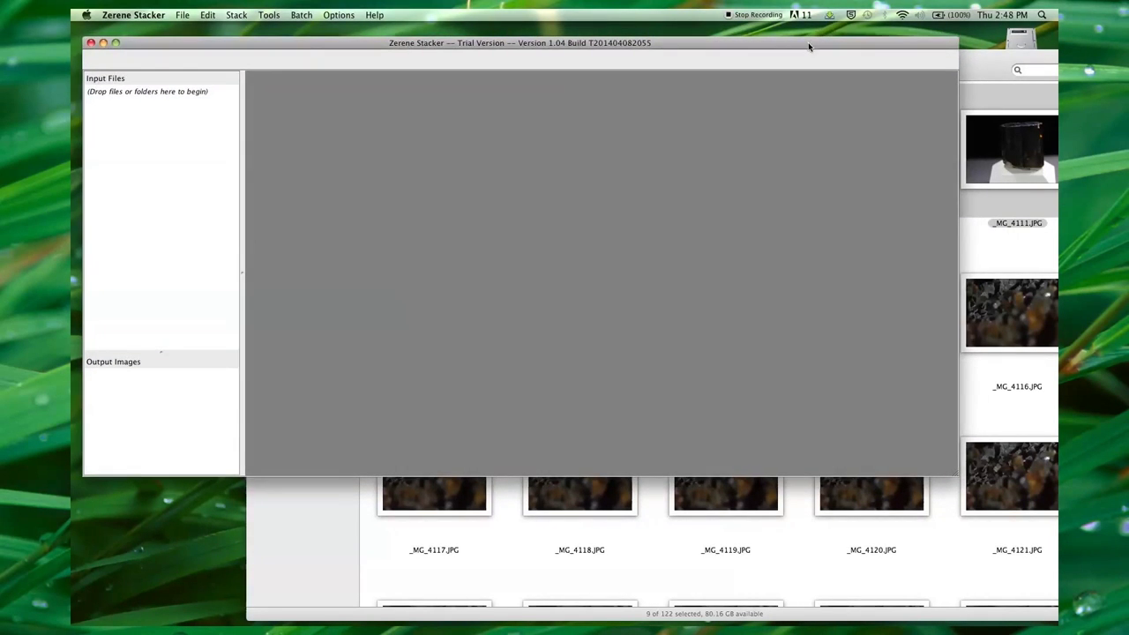
left_click_drag(815, 39, 811, 61)
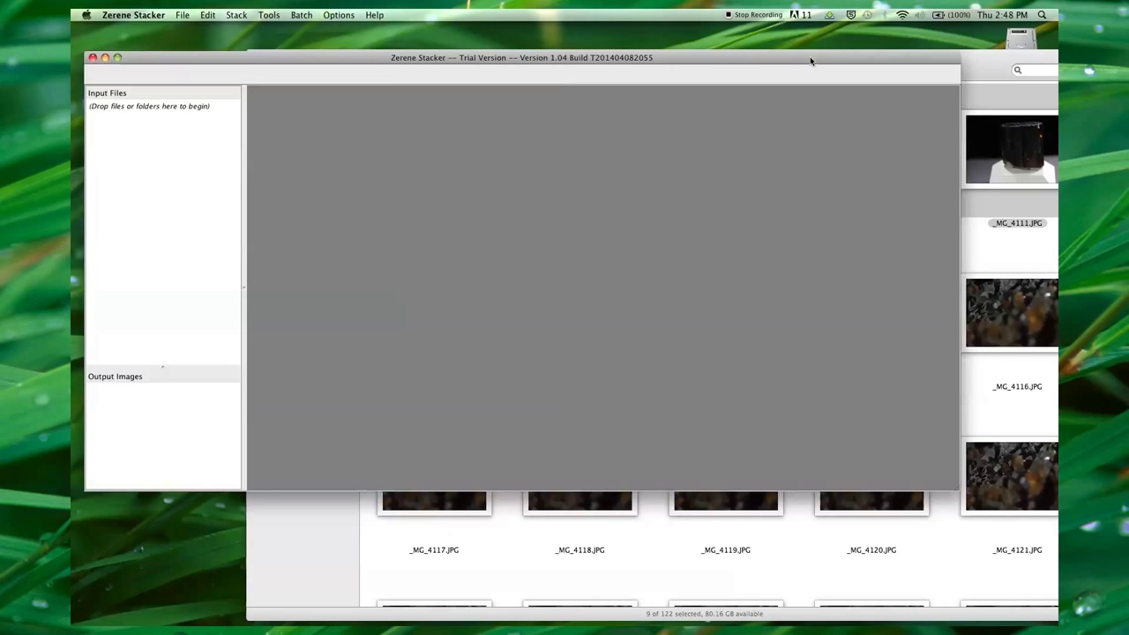
left_click_drag(812, 61, 805, 39)
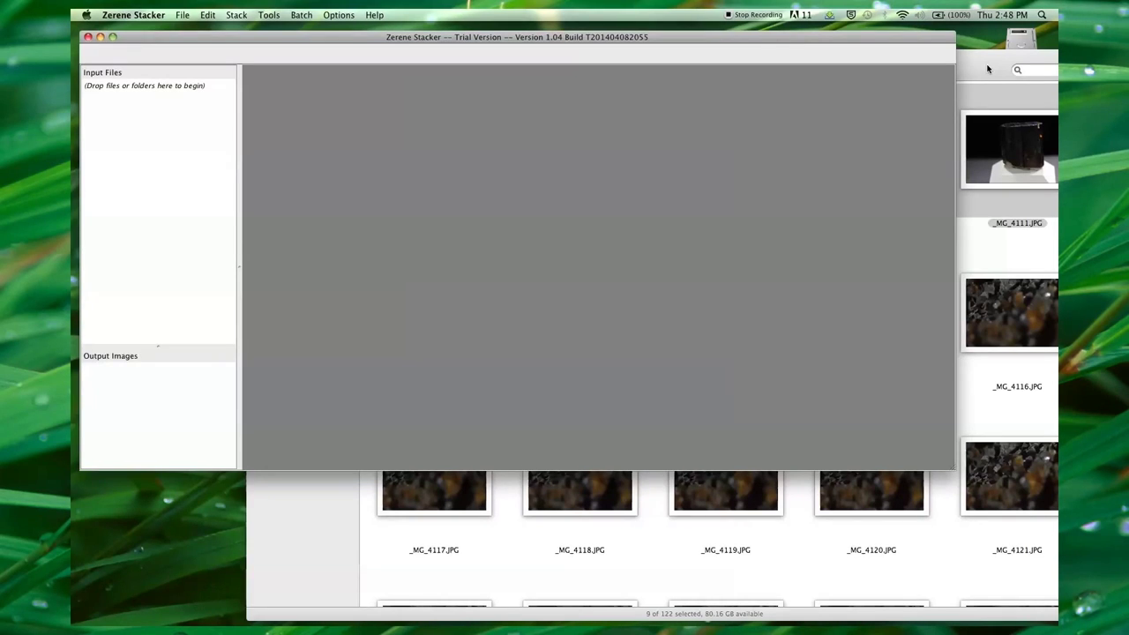
left_click(988, 68)
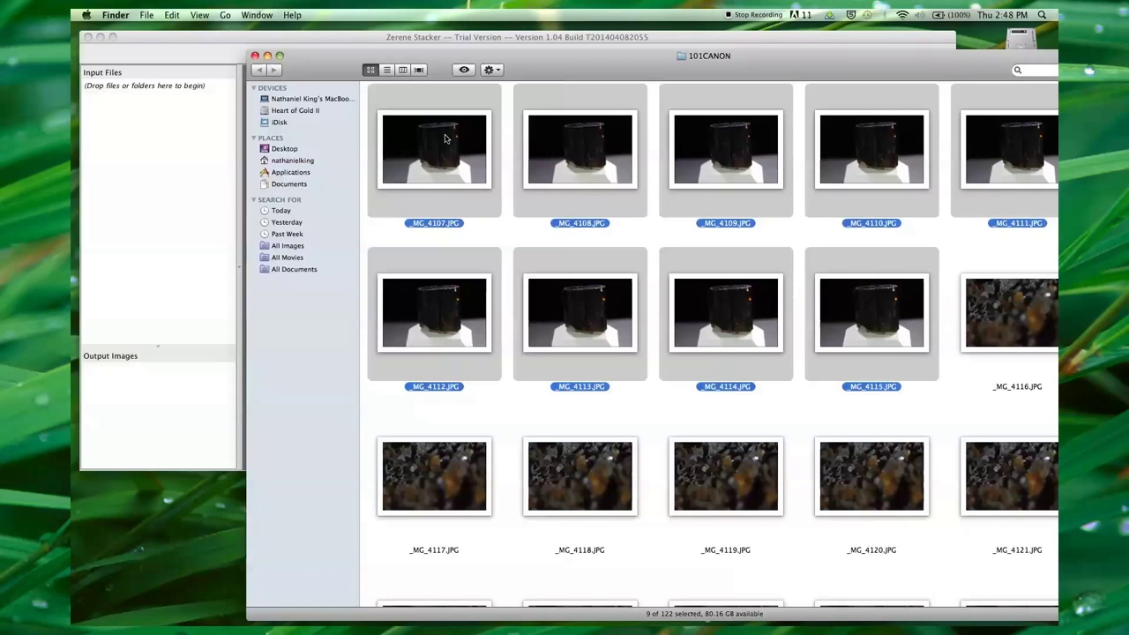
Drop the nine selected JPGs onto Zerene Stacker's Input Files panel
mouse_move(446, 138)
left_mouse_down()
mouse_move(206, 189)
mouse_move(174, 175)
left_mouse_up()
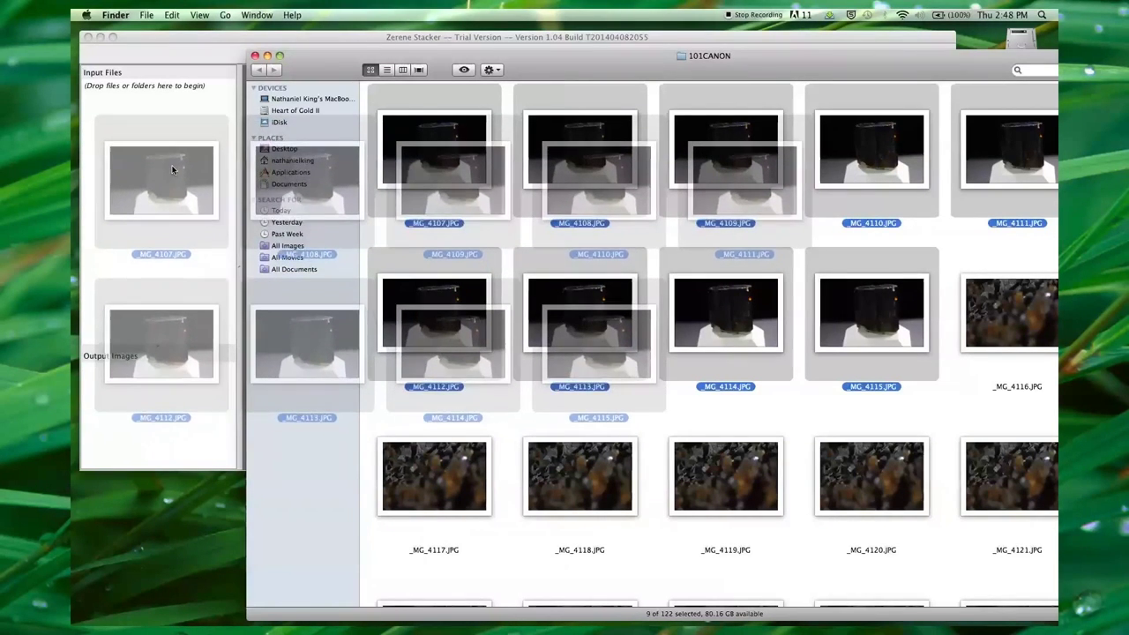
left_click_drag(173, 173, 171, 166)
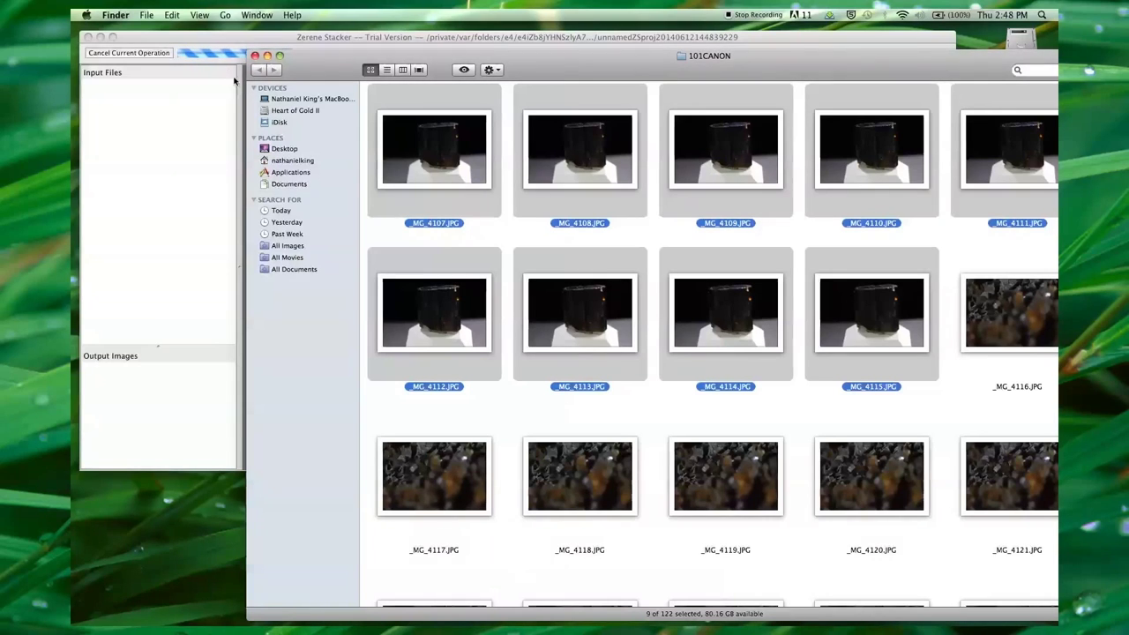
Bring Zerene Stacker forward, reposition its window, and open the Stack menu
left_click(259, 41)
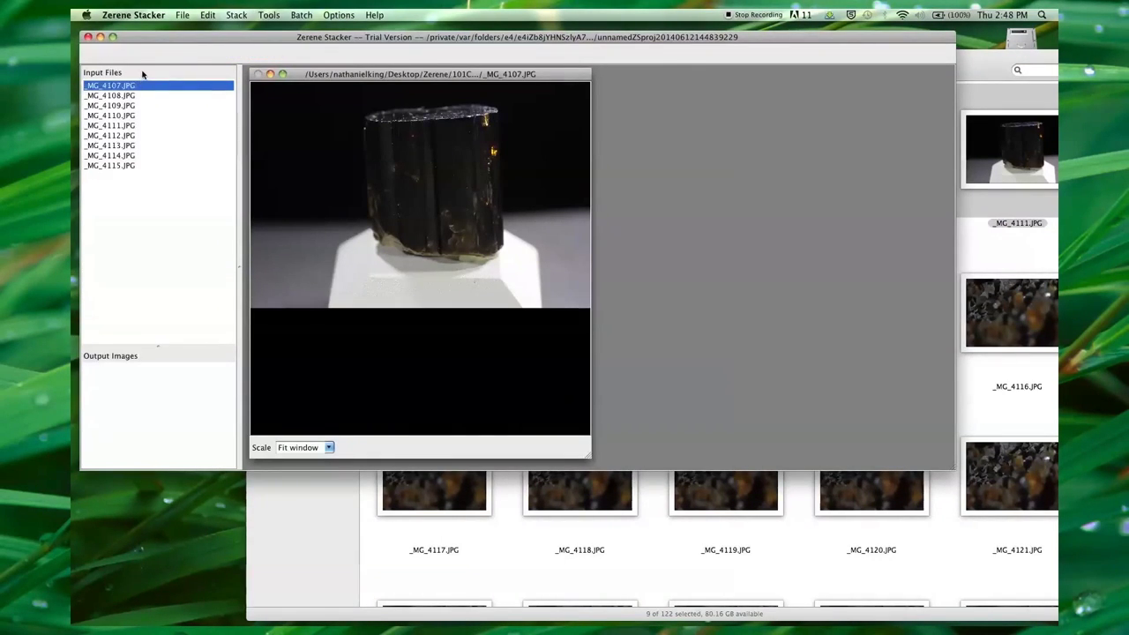
left_click_drag(157, 36, 190, 27)
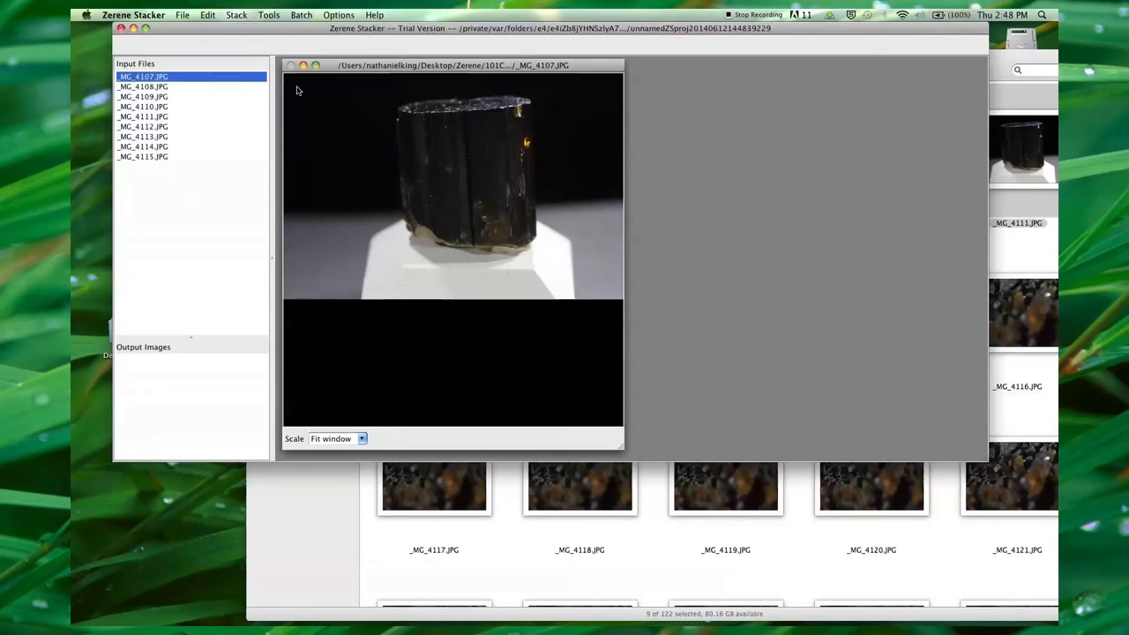
left_click_drag(223, 38, 216, 43)
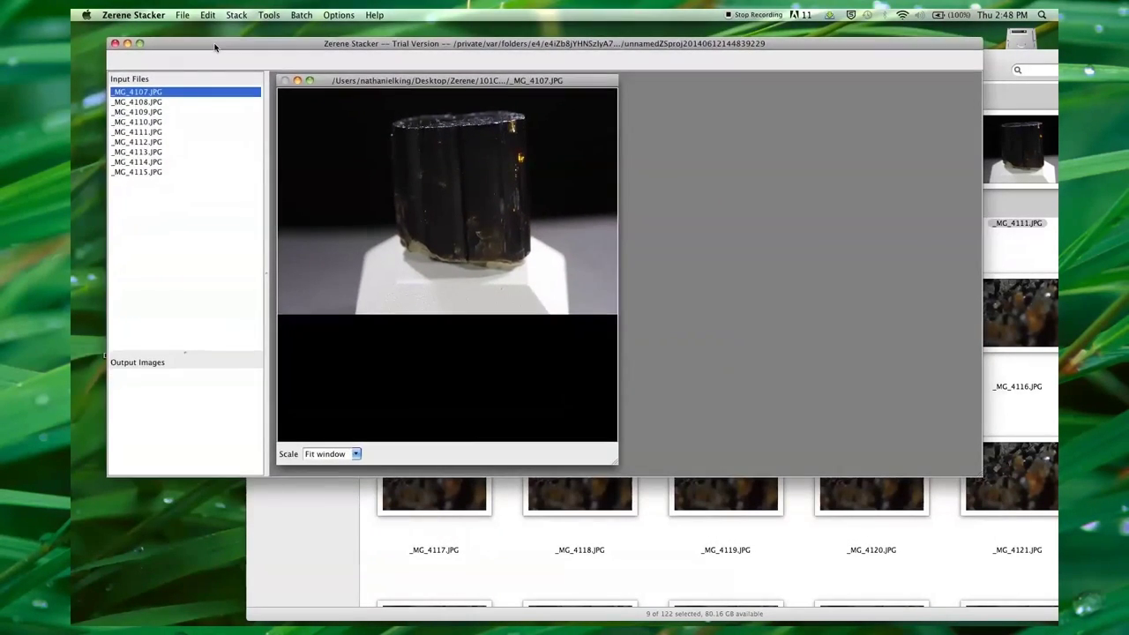
left_click(236, 16)
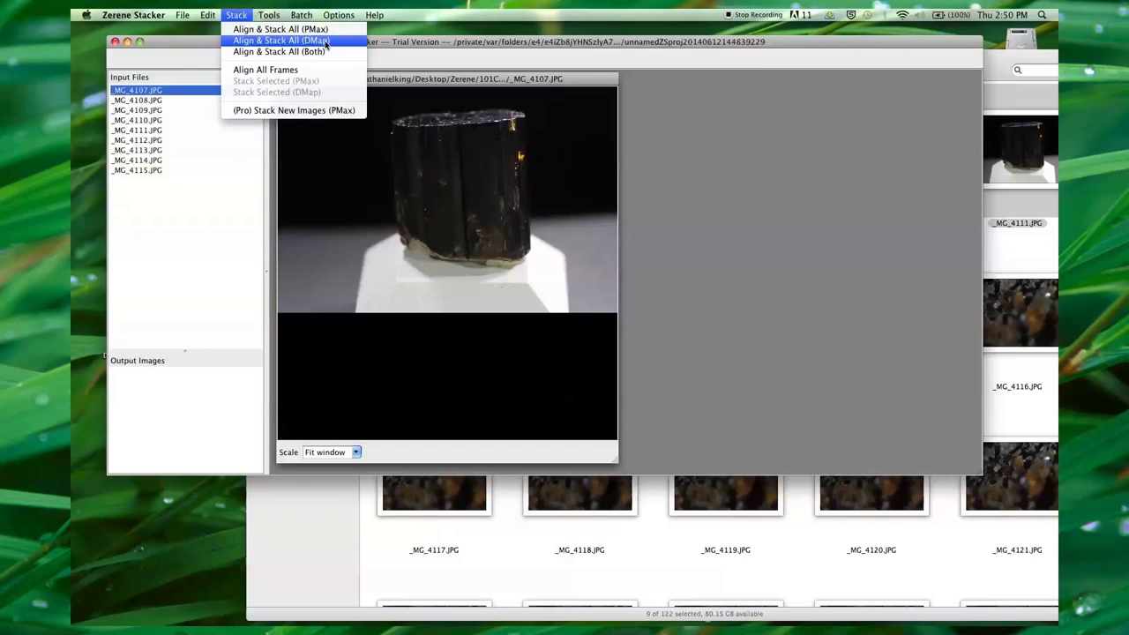
Run Align & Stack All (DMap) on the nine frames
left_click(325, 42)
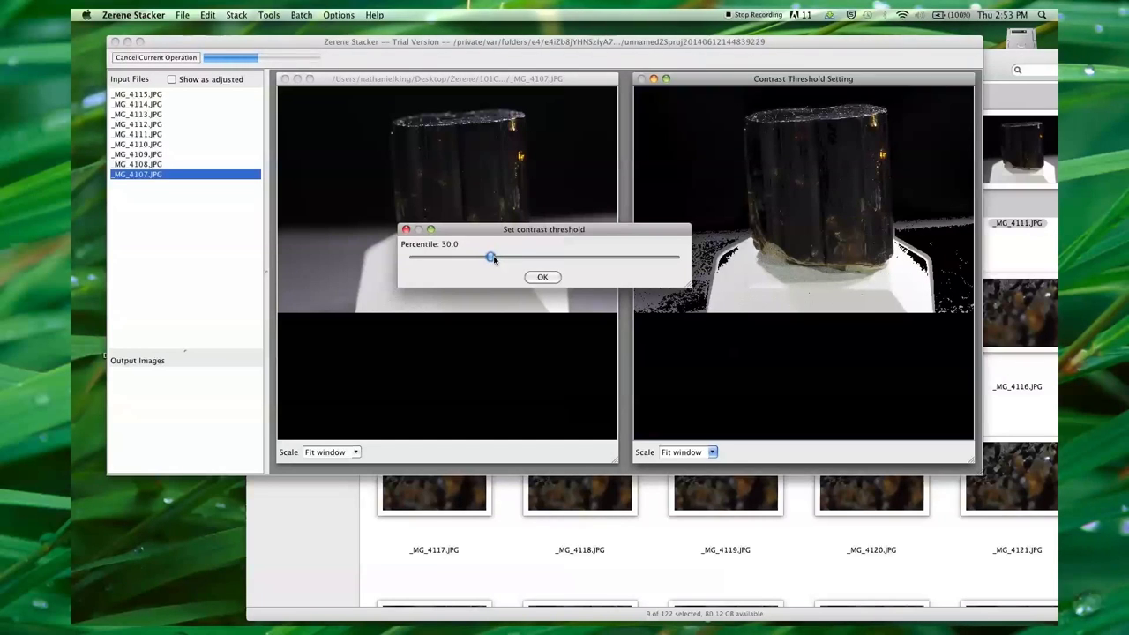
Raise the contrast threshold percentile from 30.0 to about 94.4
left_click_drag(494, 258, 668, 257)
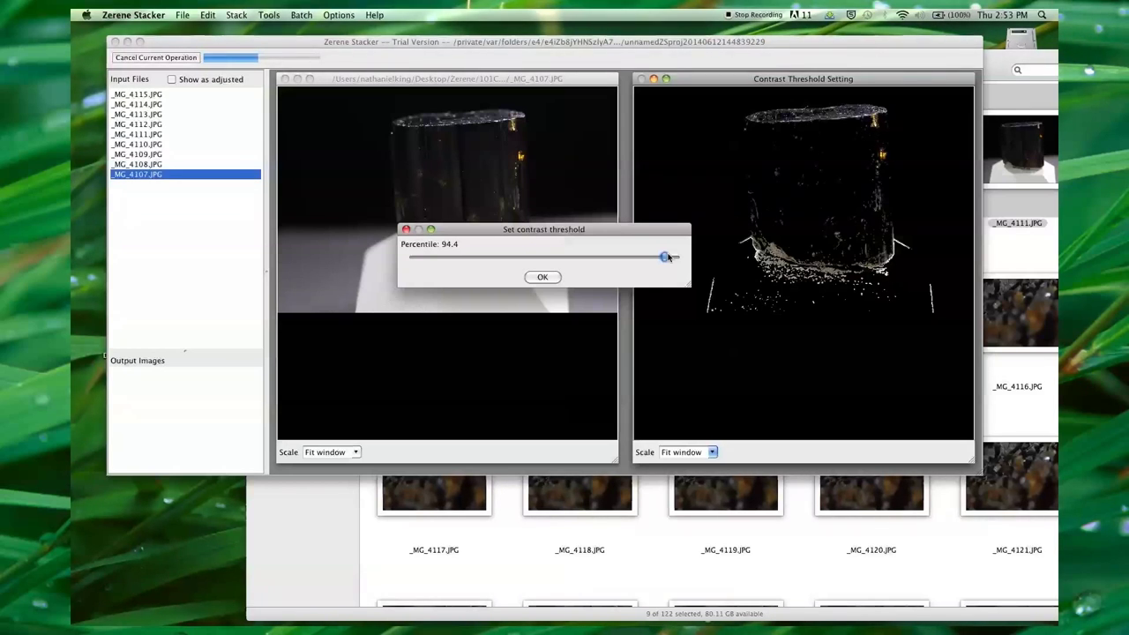
Confirm the 94.4 percentile threshold so DMap stacking finishes the crystal output image
left_click(544, 278)
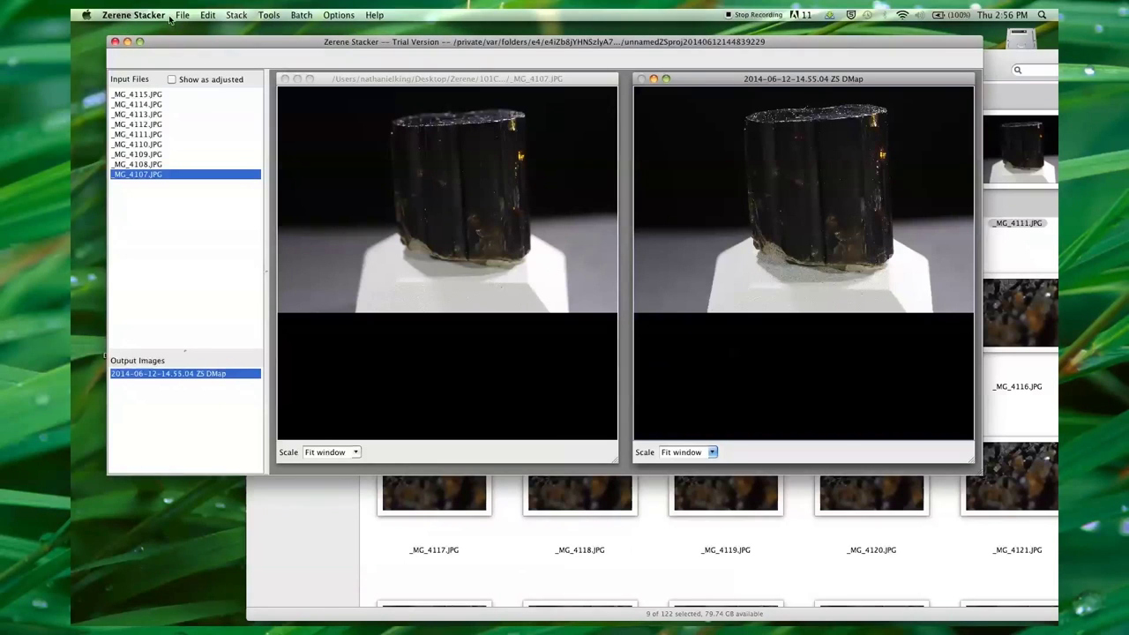
Save the output image, replacing the date part of its name with 'Vesuvianite Italy 001'
left_click(157, 15)
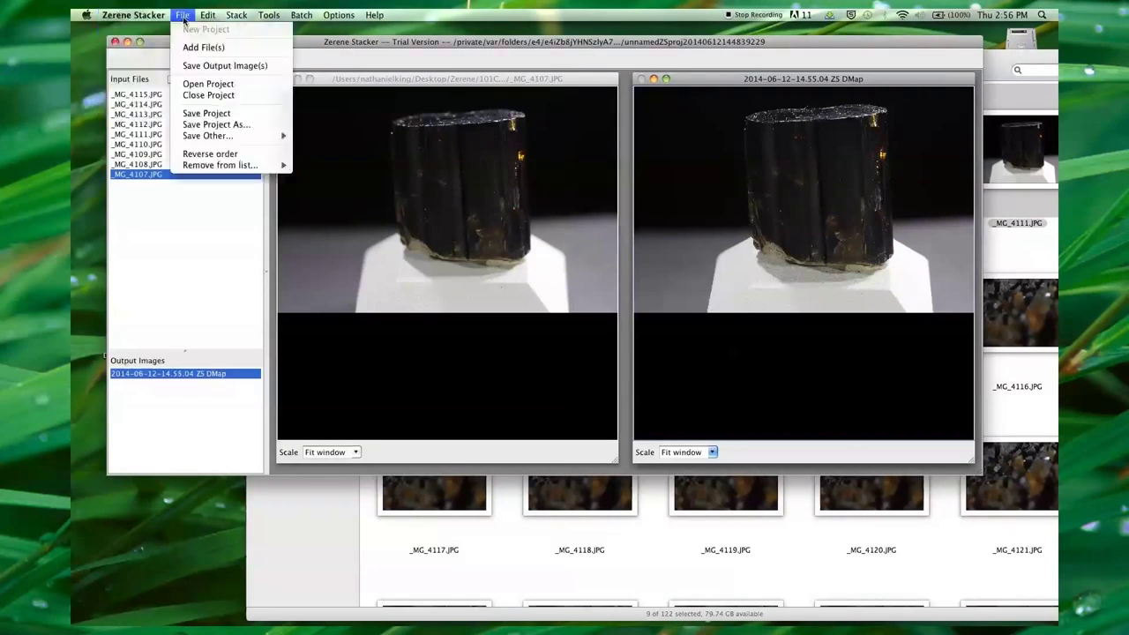
mouse_move(181, 15)
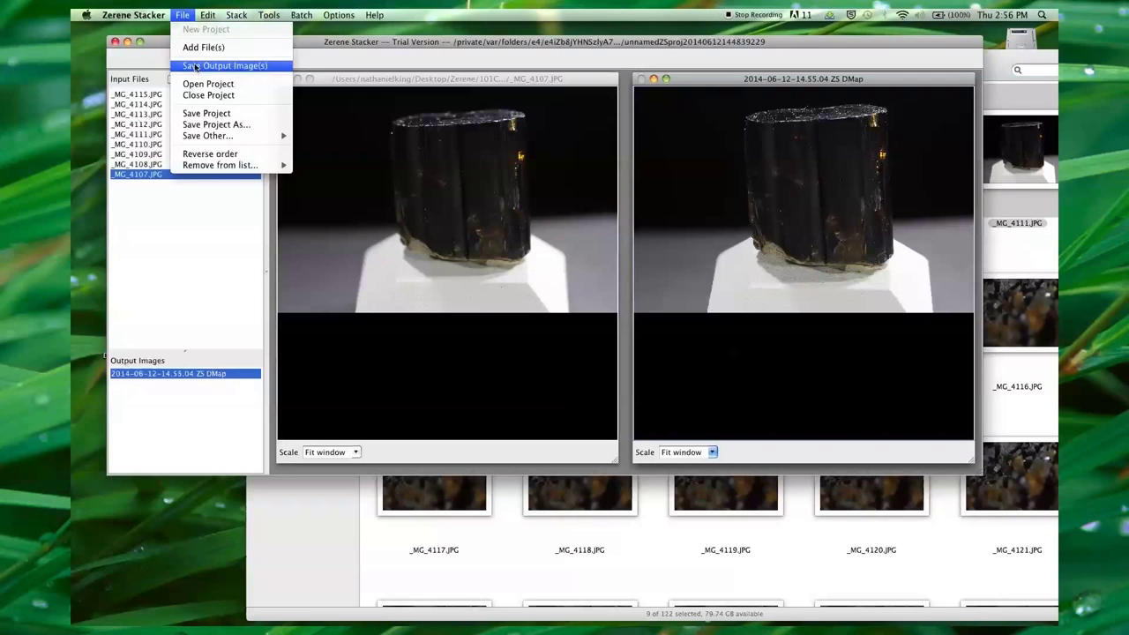
left_click(195, 67)
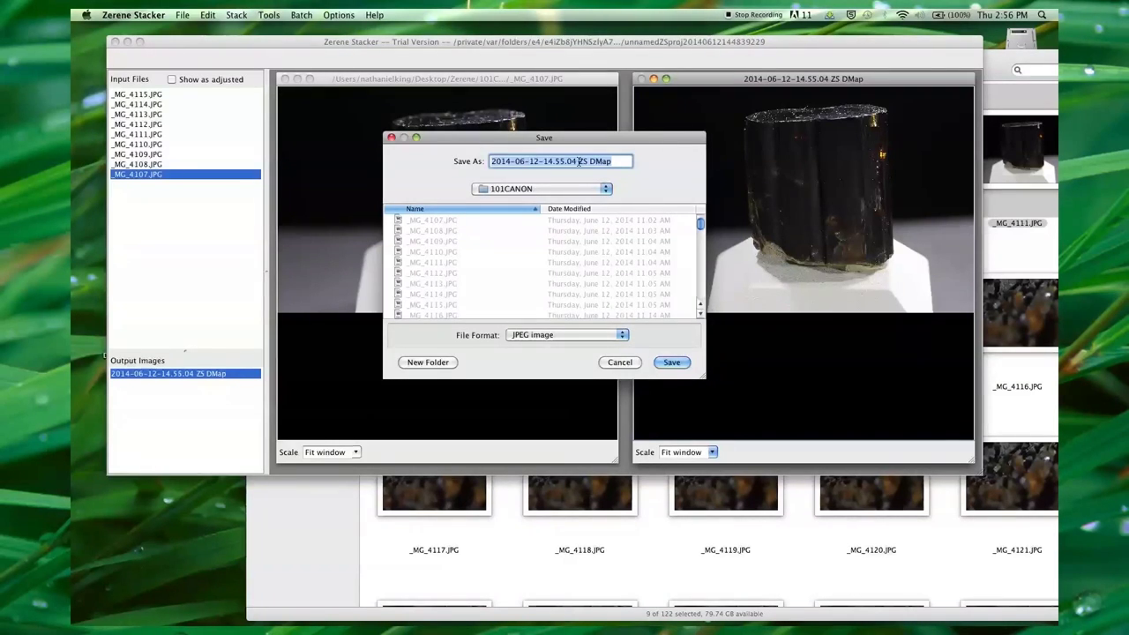
left_click(579, 161)
left_click(579, 162)
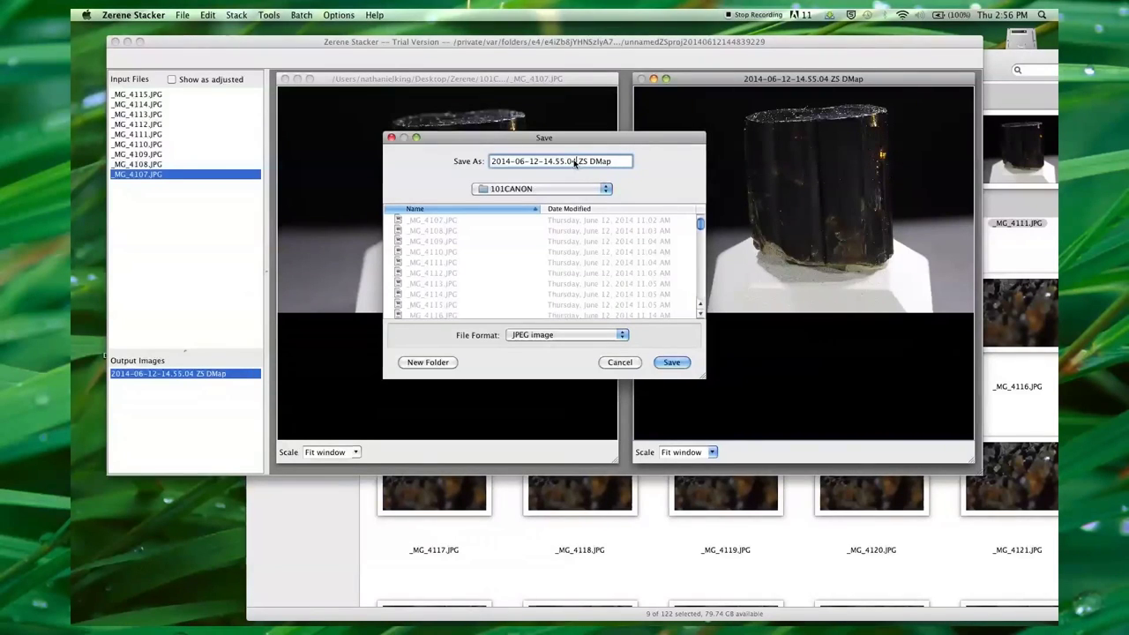
left_click_drag(578, 161, 618, 162)
key("shift+Home")
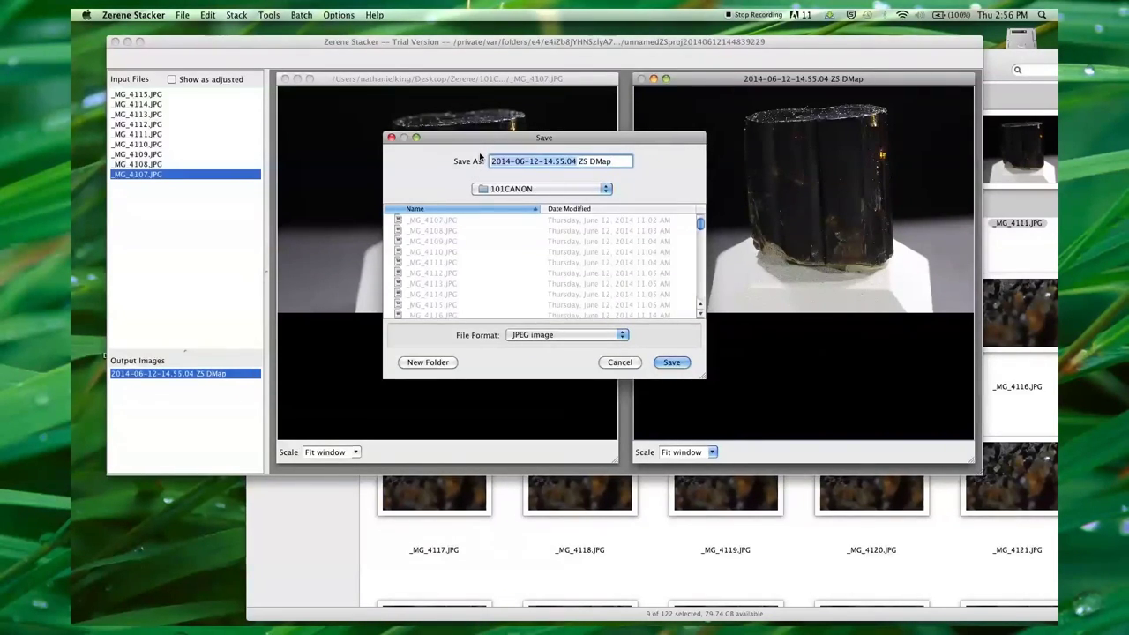
type("Vesuvian")
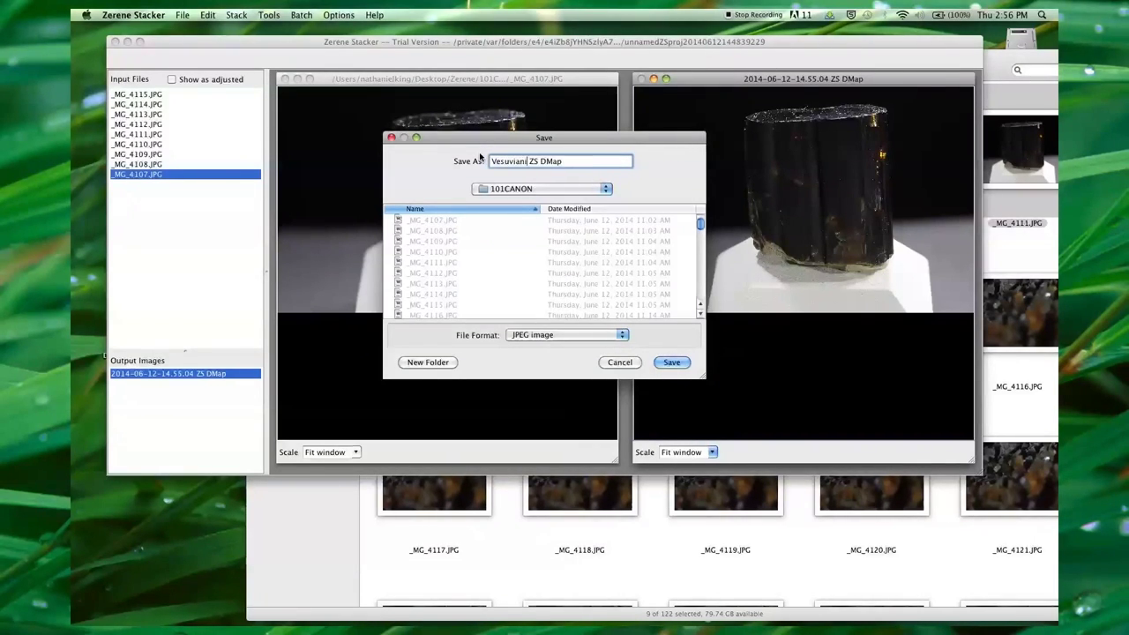
type("ite ")
type("Italy ")
type("001")
Save as TIFF with compression quality 12 and dismiss the file size message
left_click(677, 365)
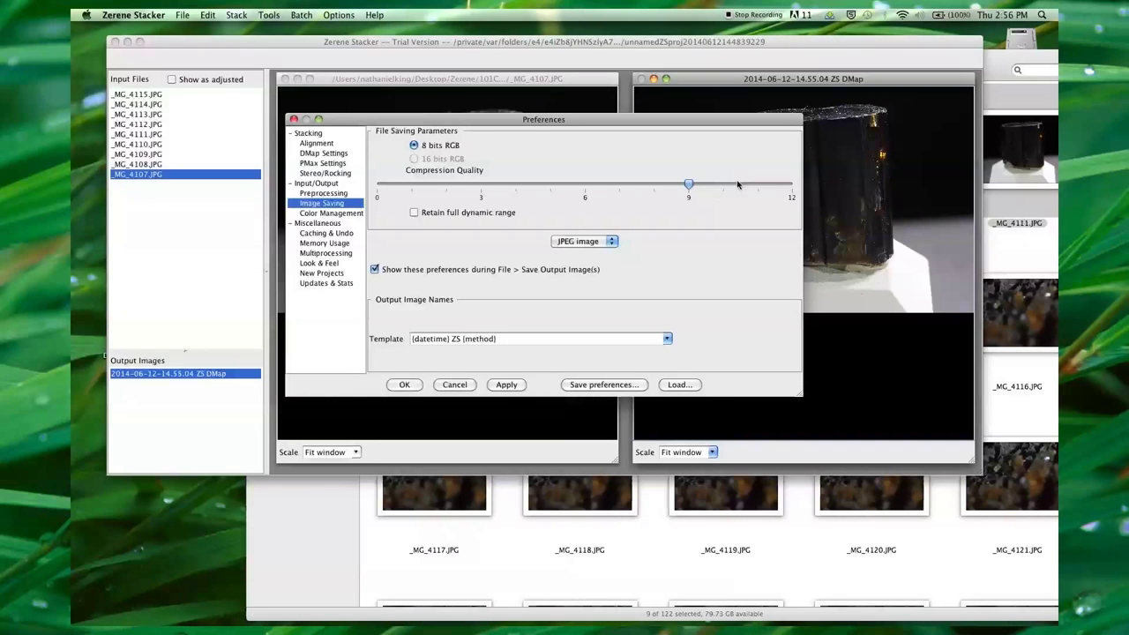
left_click(688, 185)
left_click_drag(688, 185, 811, 180)
left_click(610, 242)
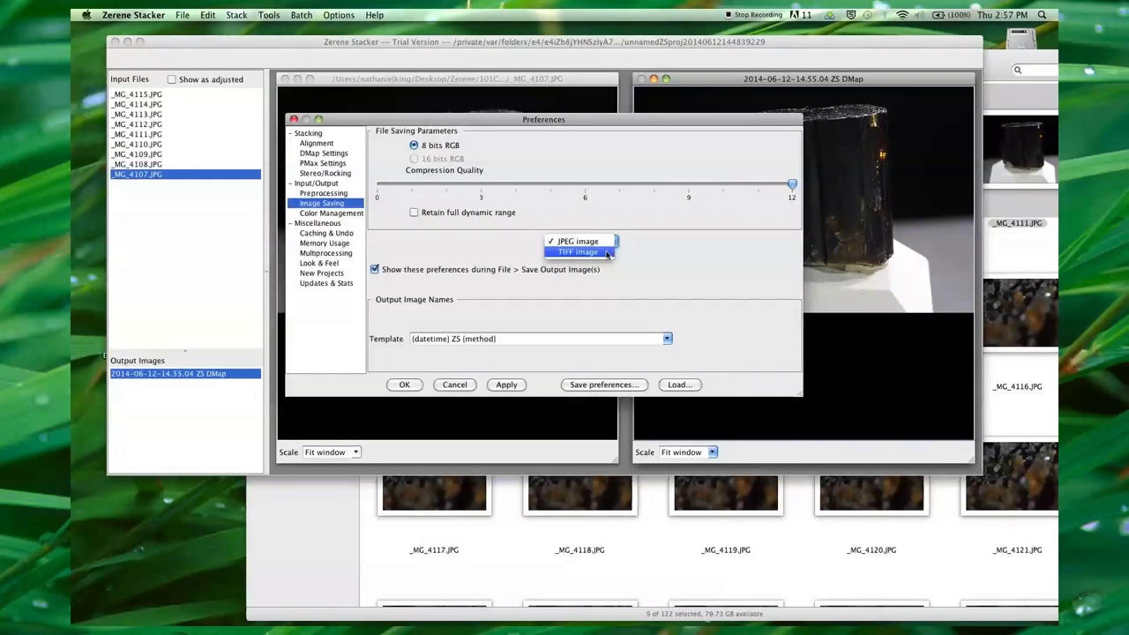
left_click(606, 253)
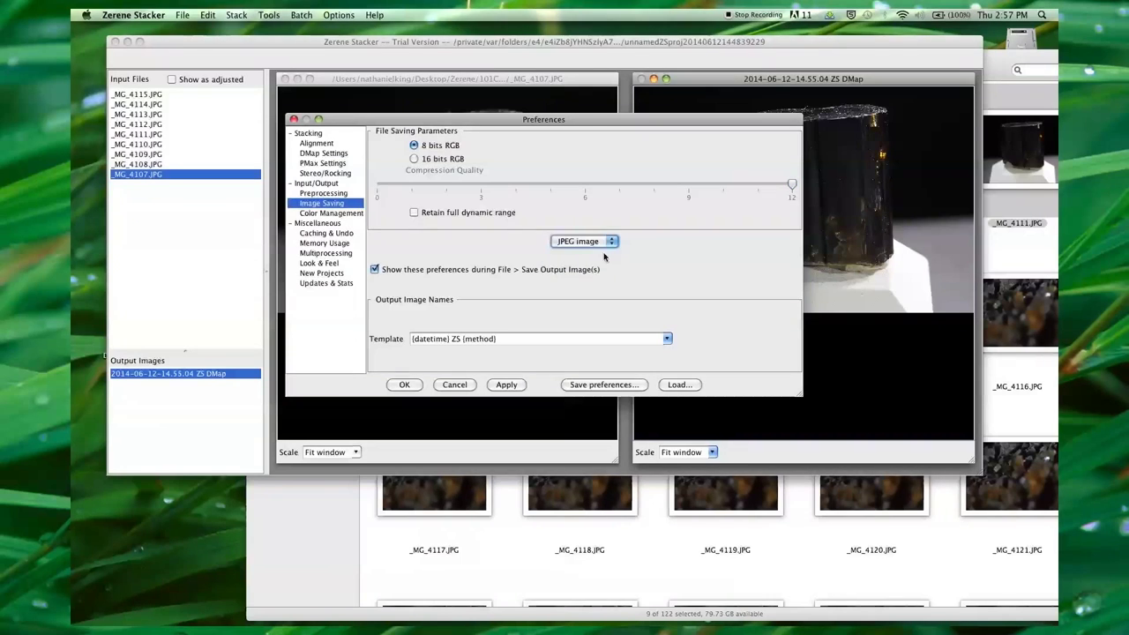
left_click(401, 385)
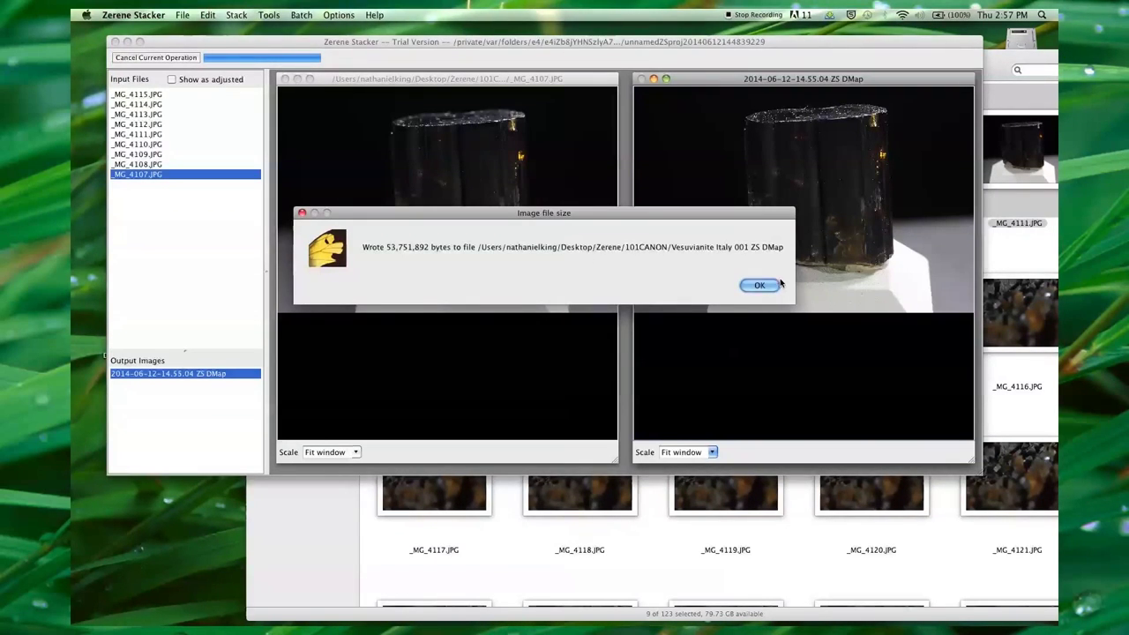
left_click(763, 284)
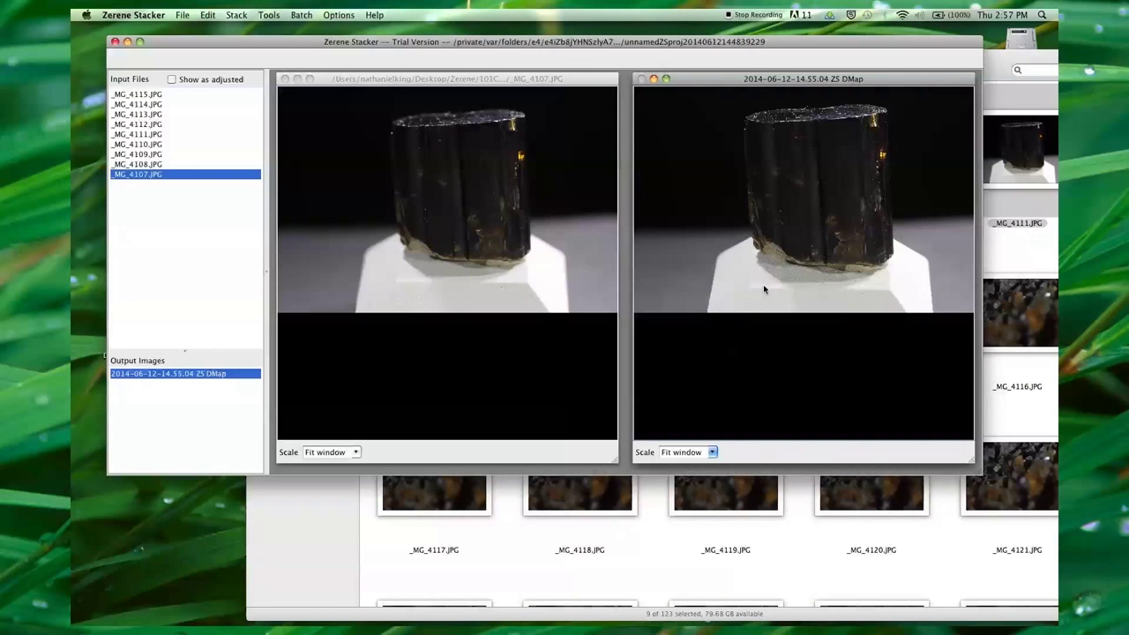